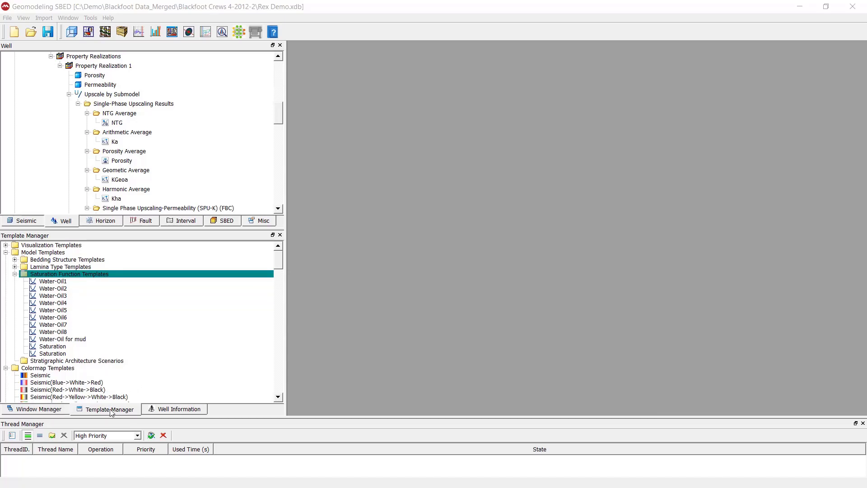
# - Start a saturation function import into Saturation Function Templates and load the Saturation file from the Blackfoot Demo SBED folder
pyautogui.click(46, 410)
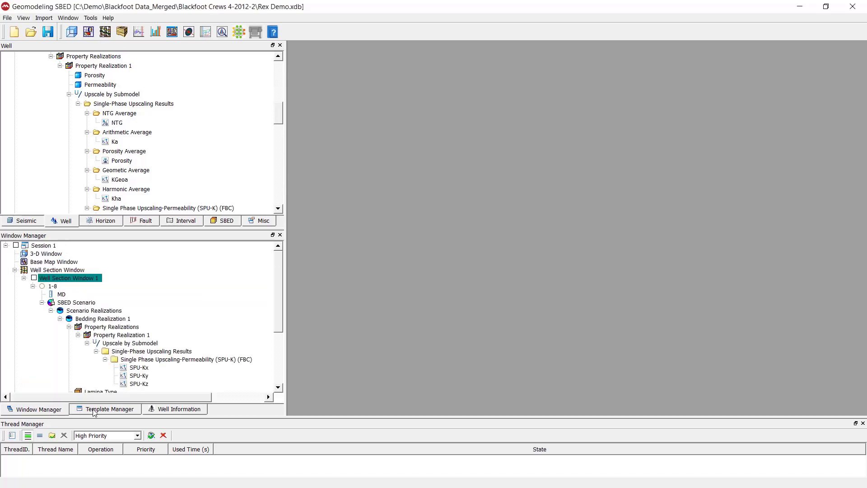
pyautogui.click(94, 410)
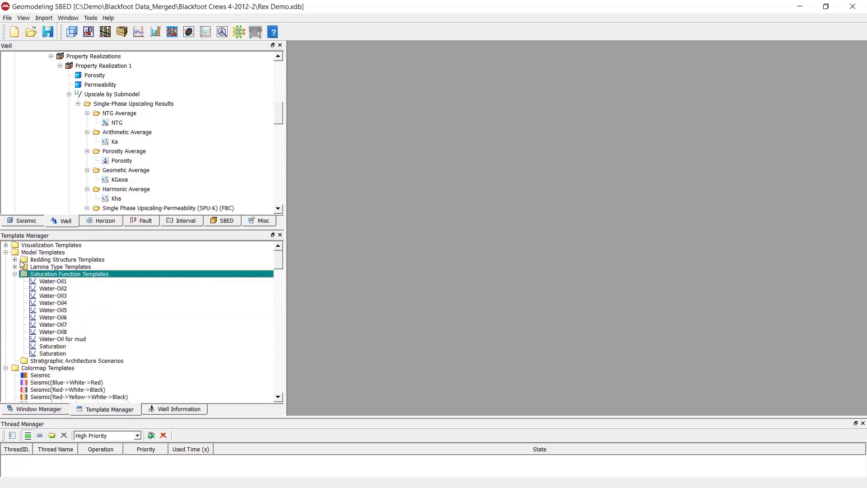
pyautogui.click(50, 252)
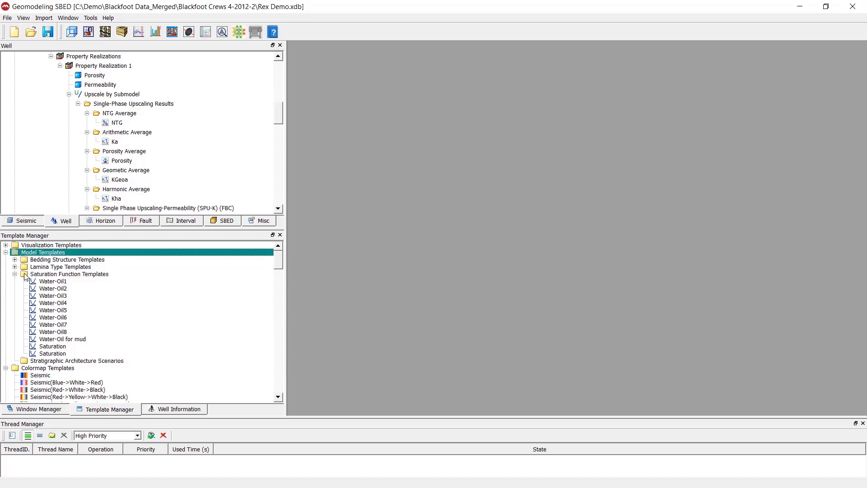
pyautogui.click(41, 274)
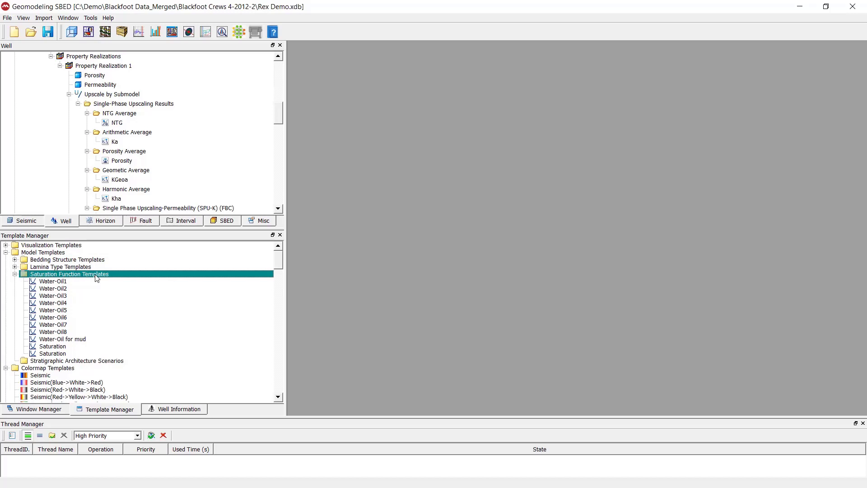
pyautogui.rightClick(110, 276)
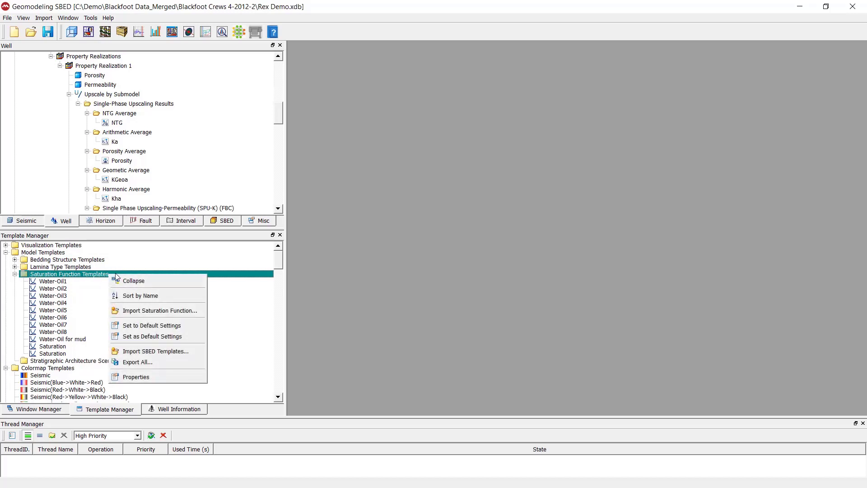
pyautogui.click(157, 312)
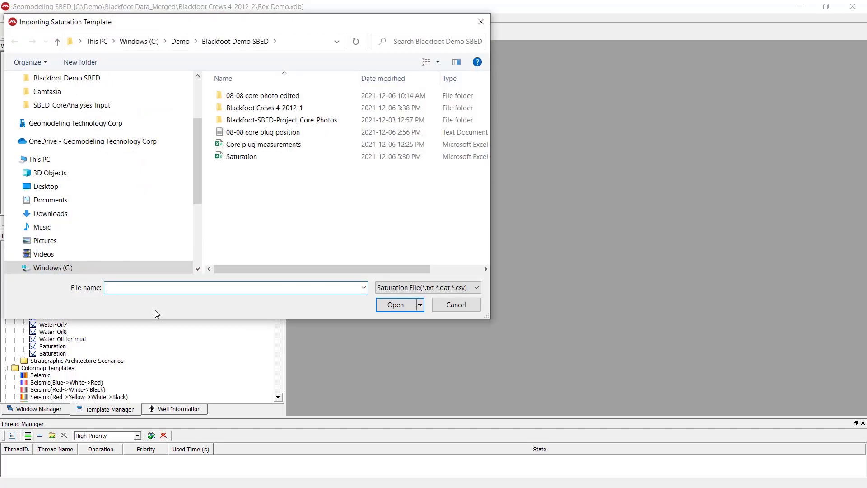
pyautogui.moveTo(252, 23); pyautogui.dragTo(452, 69)
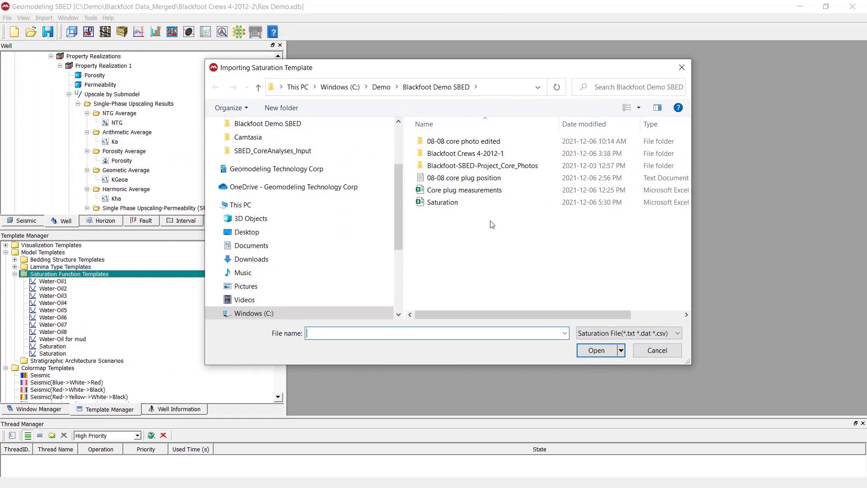
pyautogui.click(488, 206)
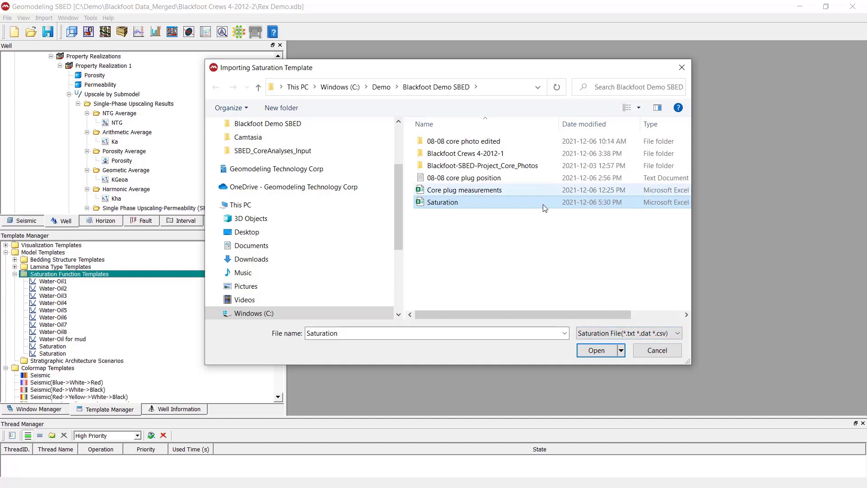
pyautogui.click(606, 355)
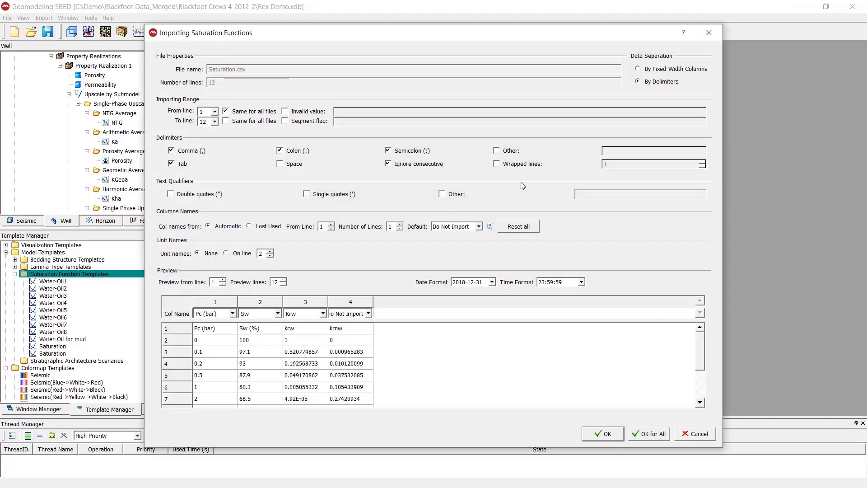
# - Set the importing range to start from line 2, leaving the invalid value option off
pyautogui.moveTo(356, 41); pyautogui.dragTo(388, 68)
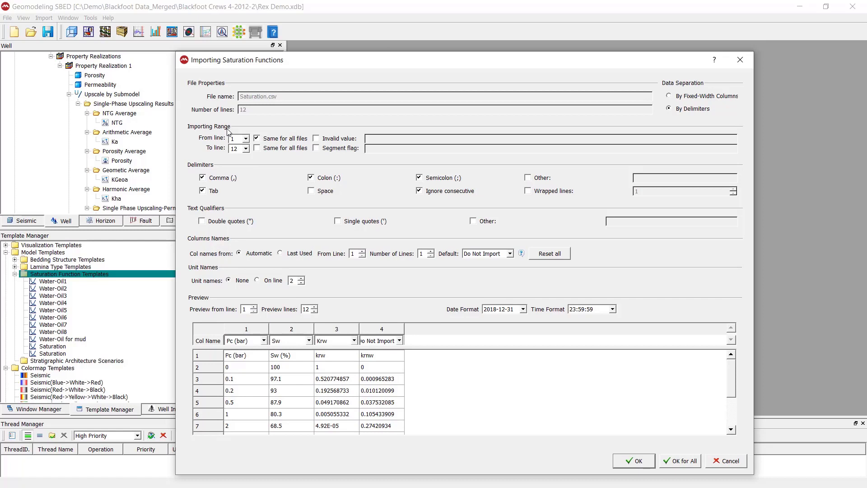
pyautogui.click(265, 369)
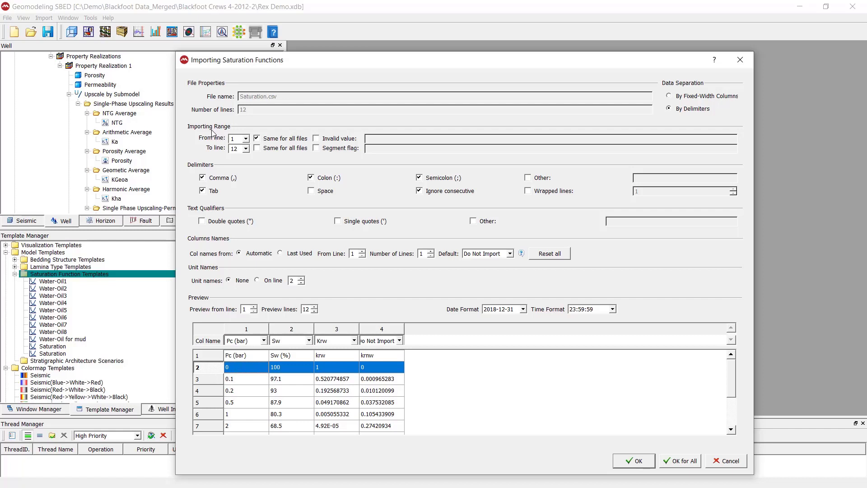
pyautogui.click(246, 138)
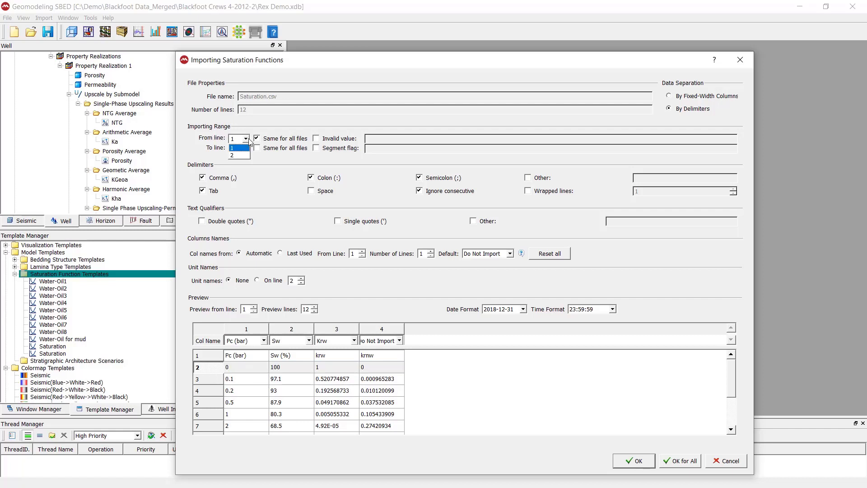
pyautogui.click(241, 152)
pyautogui.click(335, 139)
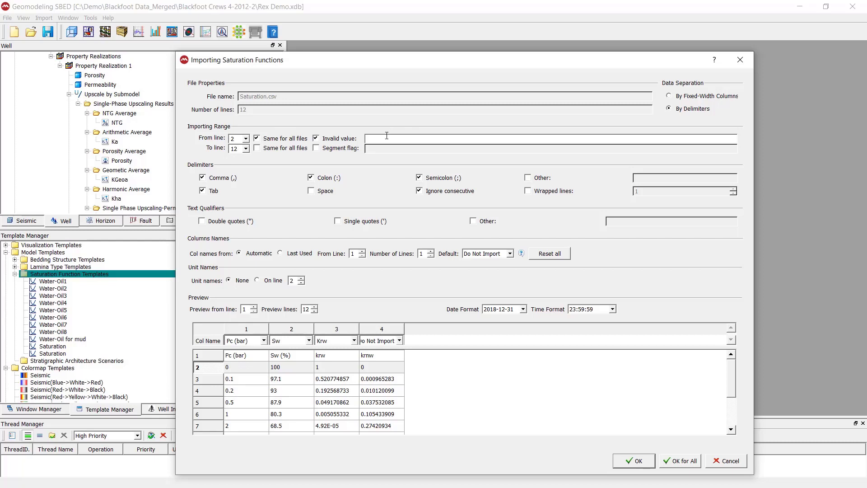
pyautogui.click(343, 140)
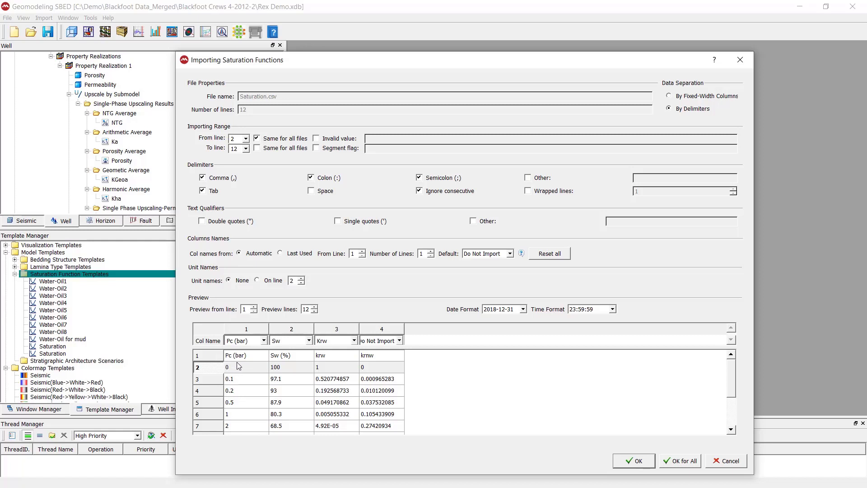
# - Assign column 1 of the imported data to Pc (bar) and column 2 to Sw
pyautogui.moveTo(735, 376)
pyautogui.mouseDown()
pyautogui.moveTo(733, 418)
pyautogui.moveTo(728, 362)
pyautogui.moveTo(730, 410)
pyautogui.moveTo(736, 366)
pyautogui.mouseUp()
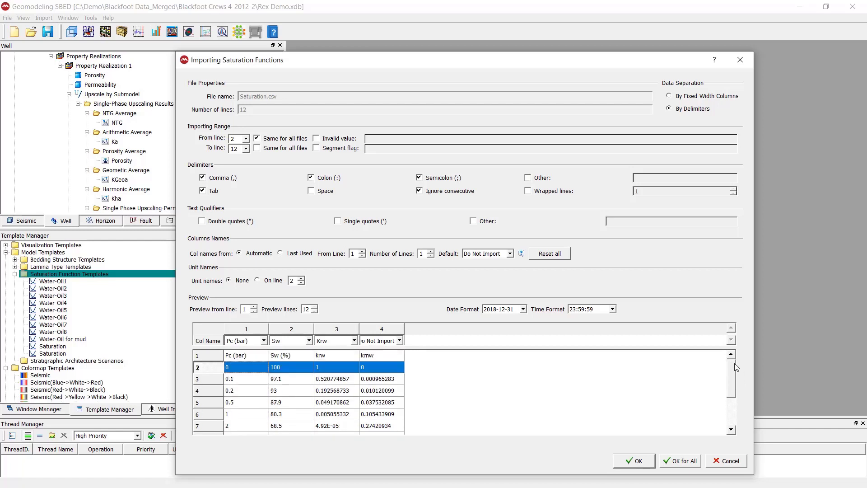
pyautogui.click(264, 341)
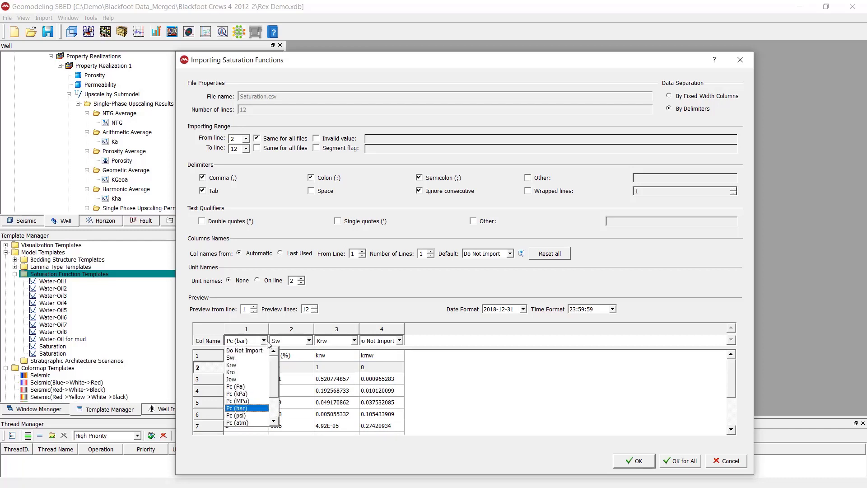
pyautogui.click(246, 408)
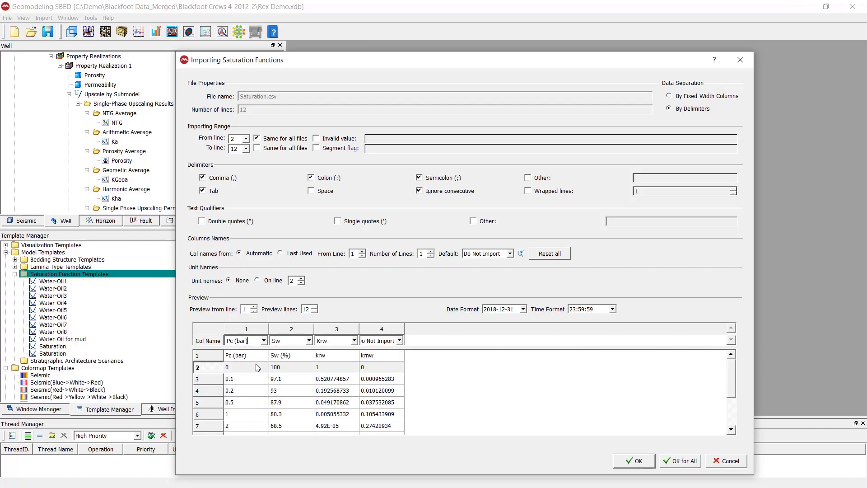
pyautogui.click(264, 341)
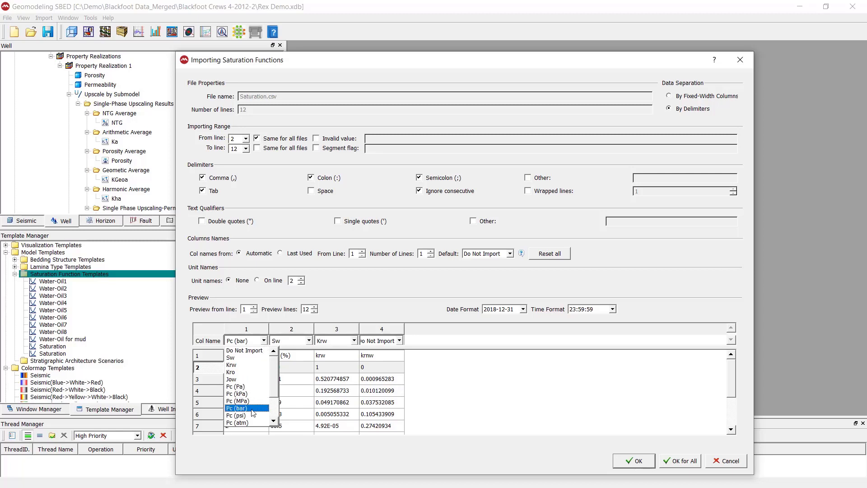
pyautogui.click(246, 409)
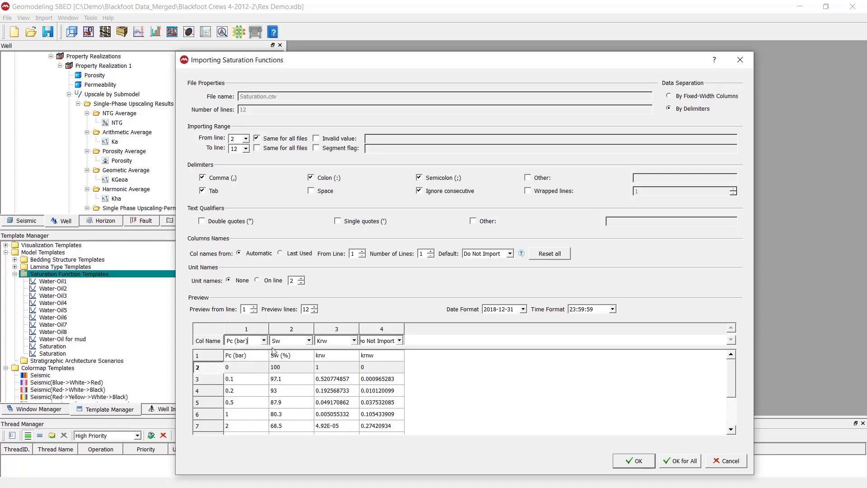
pyautogui.click(309, 341)
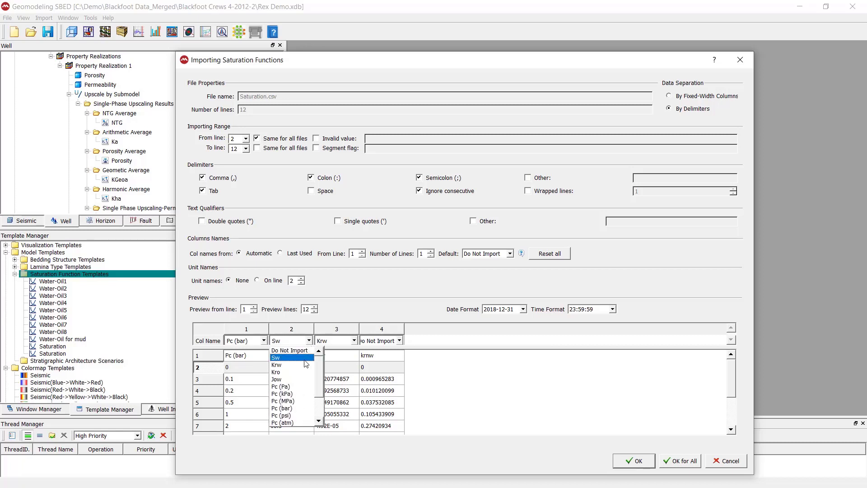
pyautogui.click(307, 361)
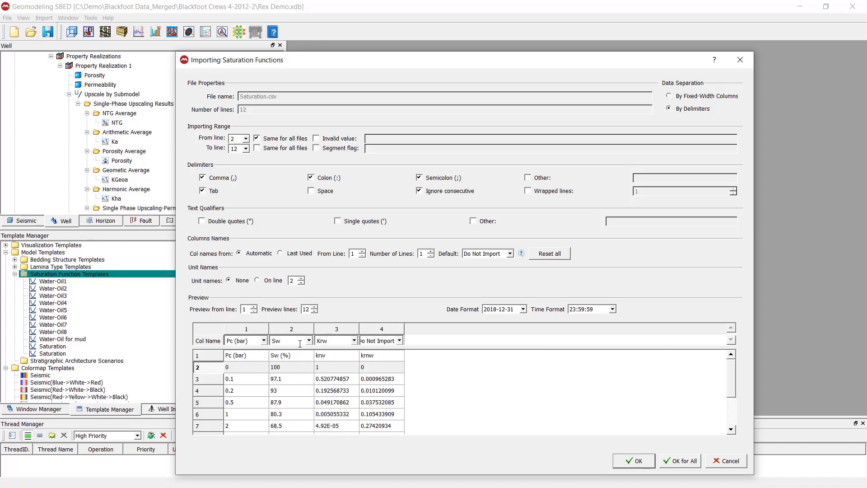
# - Assign column 3 to Krw and column 4 to Kro, and complete the saturation function import
pyautogui.click(355, 341)
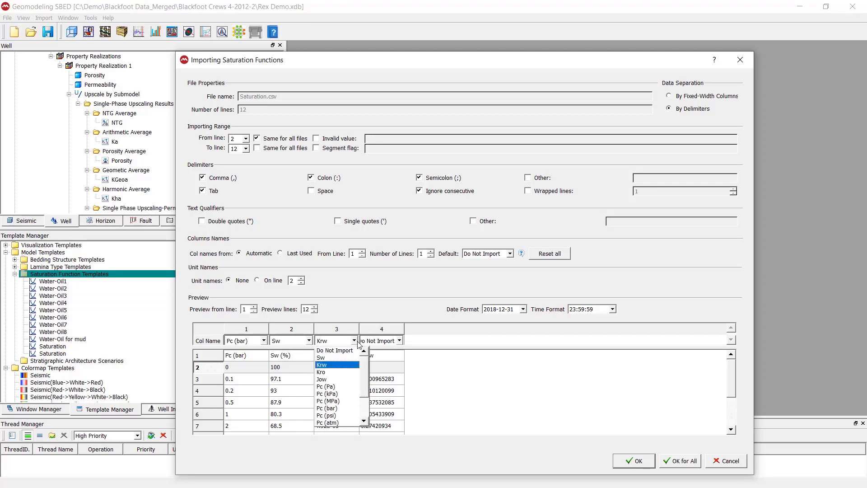
pyautogui.click(346, 369)
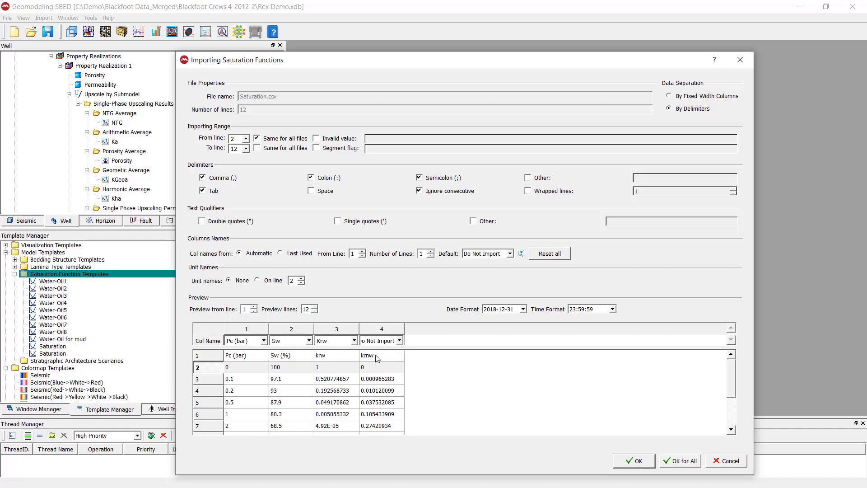
pyautogui.click(399, 341)
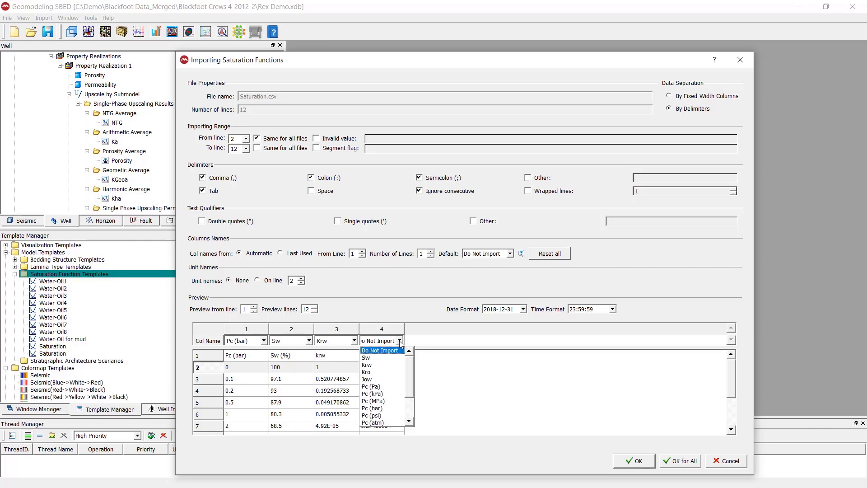
pyautogui.click(373, 373)
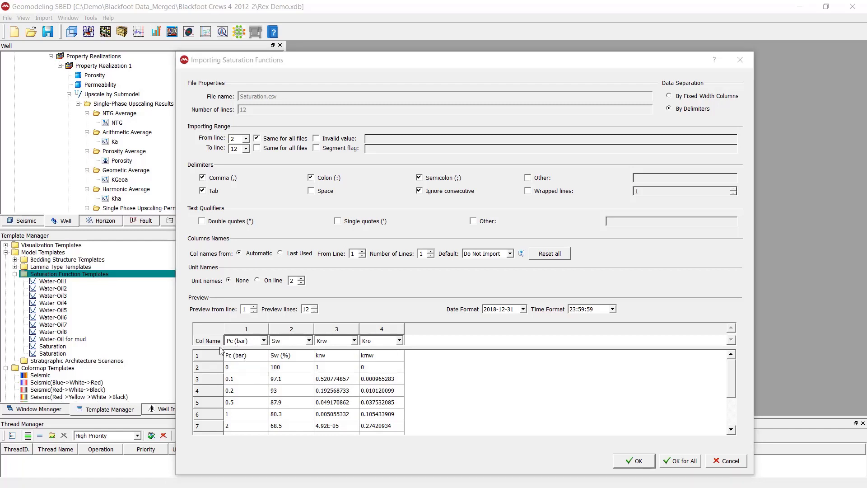
pyautogui.click(636, 460)
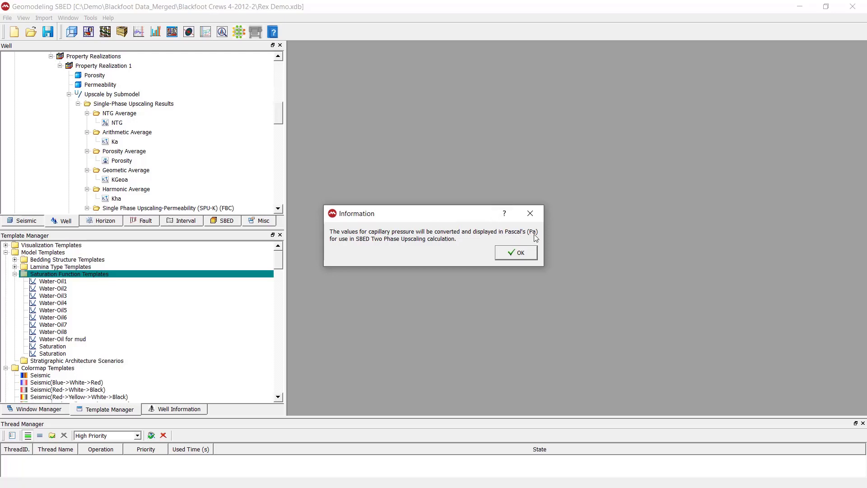
pyautogui.click(528, 251)
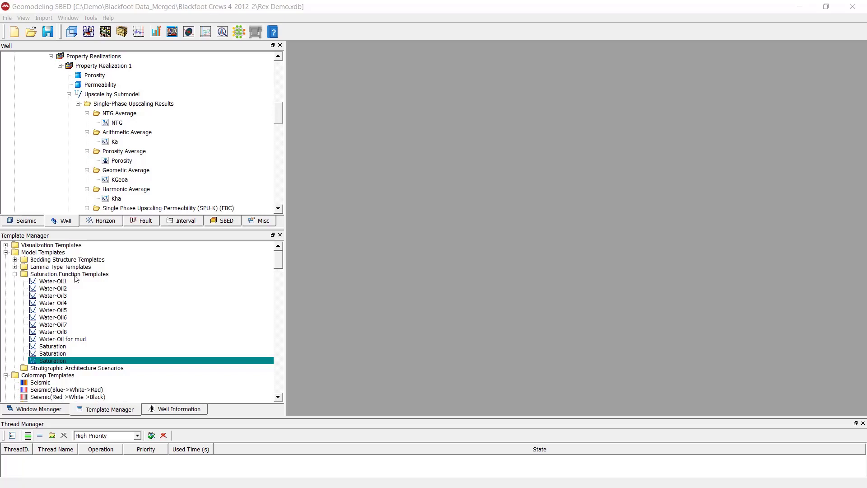
# - Open the properties of the newly imported Saturation template and check its listed data types
pyautogui.click(93, 274)
pyautogui.click(65, 362)
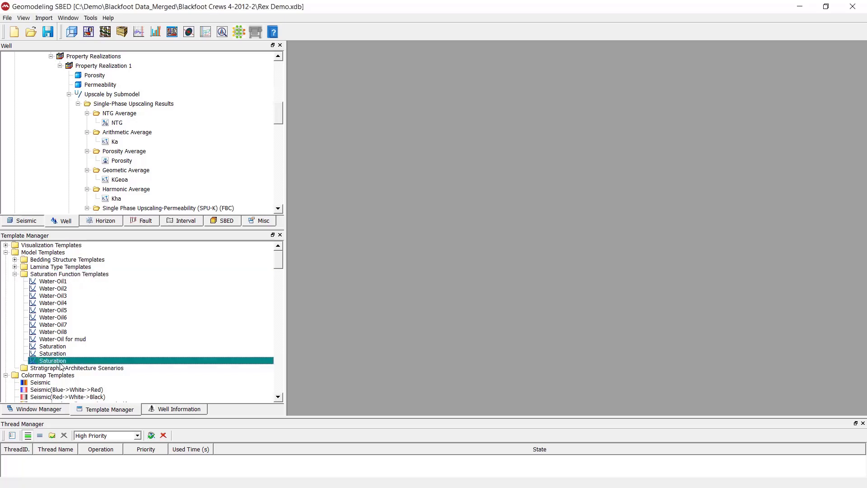
pyautogui.rightClick(66, 360)
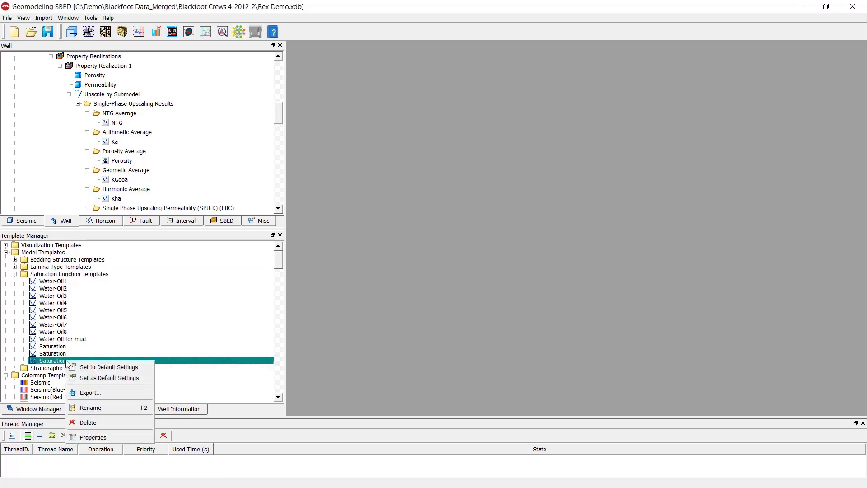
pyautogui.click(108, 438)
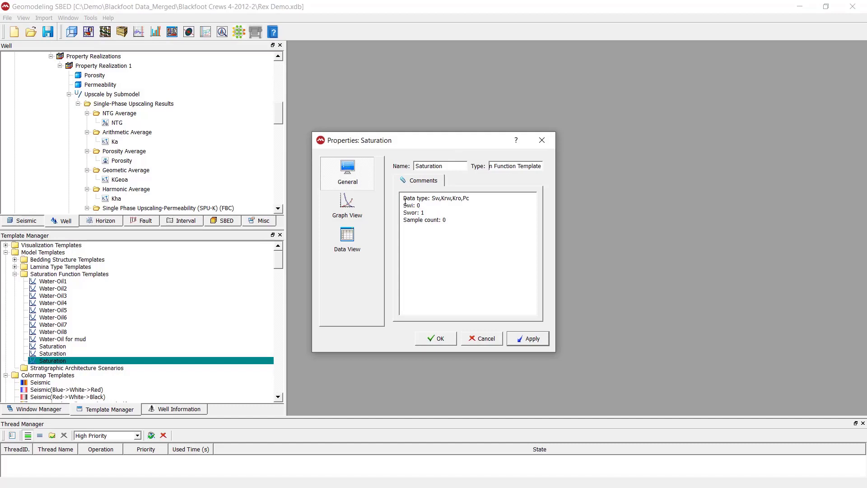
pyautogui.moveTo(403, 198); pyautogui.dragTo(479, 196)
pyautogui.click(482, 201)
# - Examine the template's relative permeability and capillary pressure graphs against Sw in an enlarged properties window
pyautogui.click(358, 210)
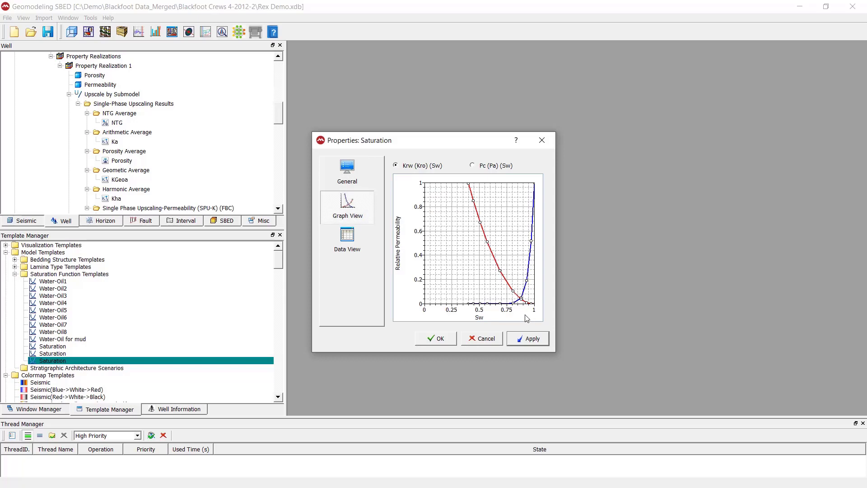
pyautogui.moveTo(555, 352); pyautogui.dragTo(679, 420)
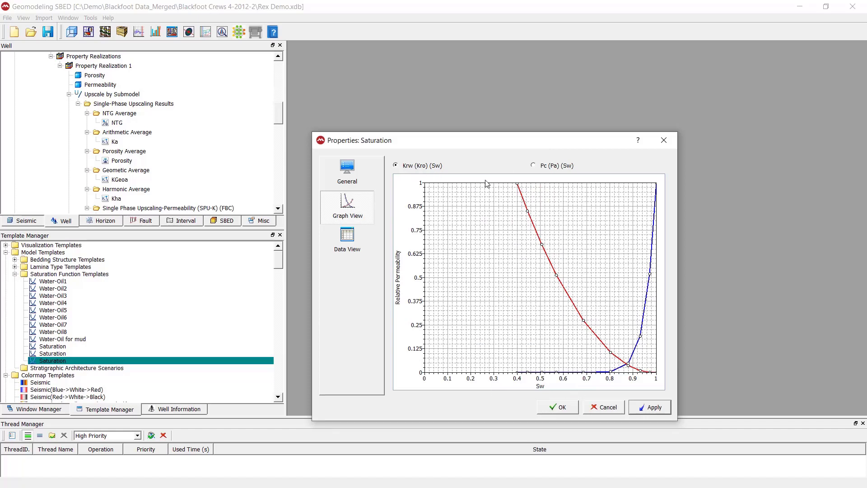
pyautogui.click(533, 166)
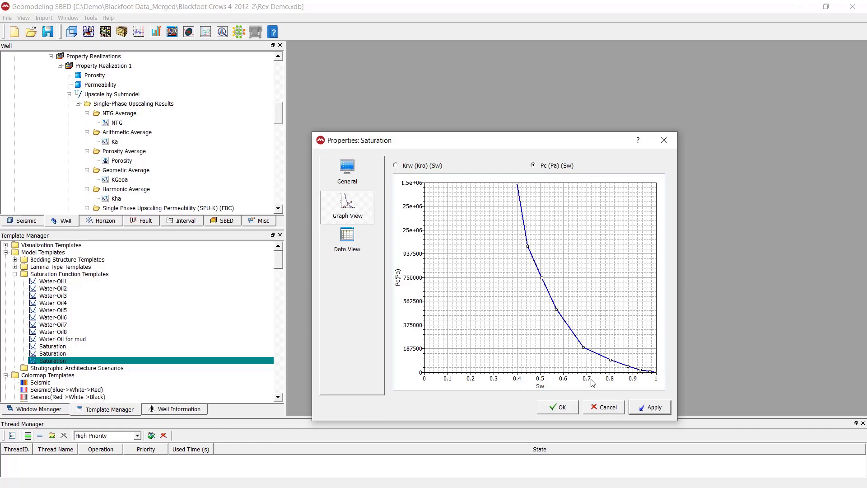
# - Review the Saturation template's Krw, Kro and Pc data tables against Sw, and close its properties
pyautogui.click(354, 255)
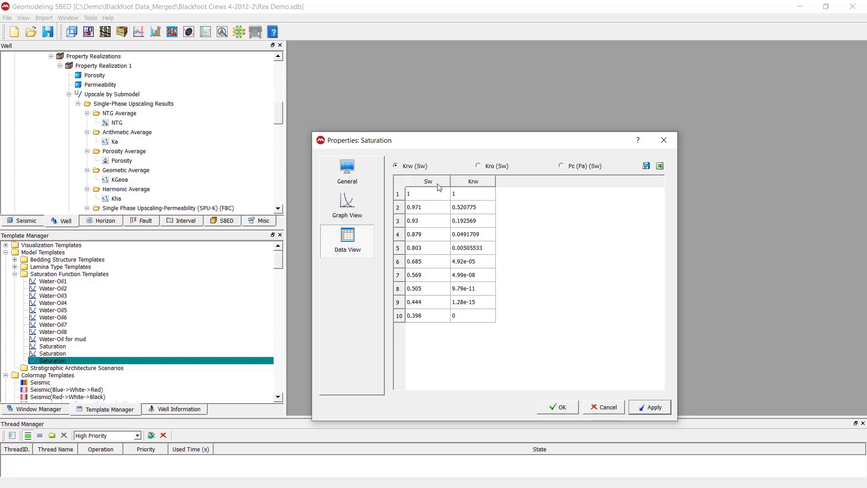
pyautogui.click(487, 168)
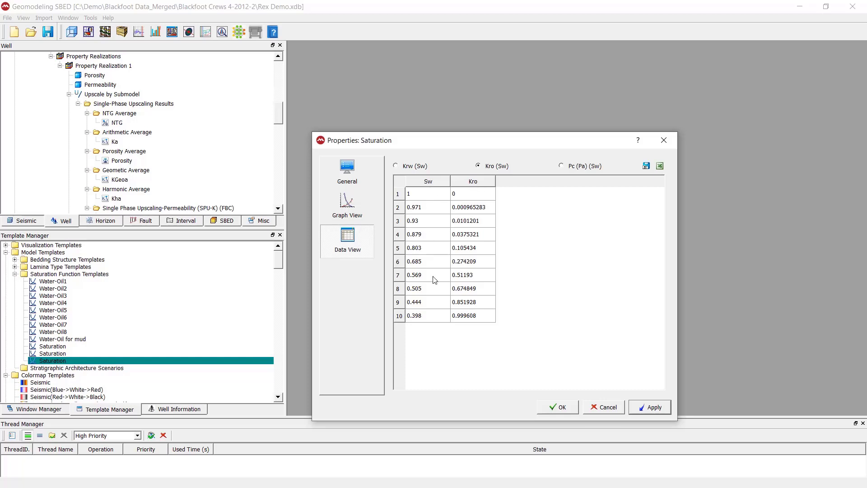
pyautogui.click(565, 167)
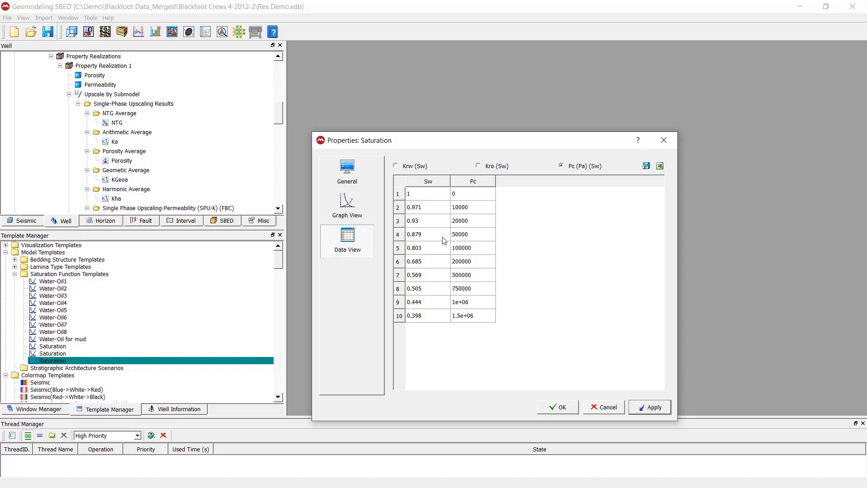
pyautogui.click(558, 407)
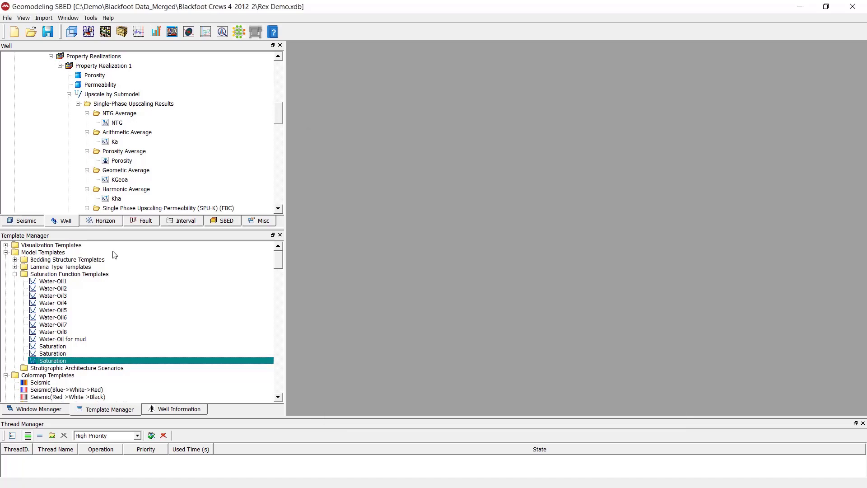
# - Open the properties of the Water-Oil1 template and examine its relative permeability and J (Sw) graphs
pyautogui.moveTo(63, 281); pyautogui.dragTo(71, 339)
pyautogui.doubleClick(73, 281)
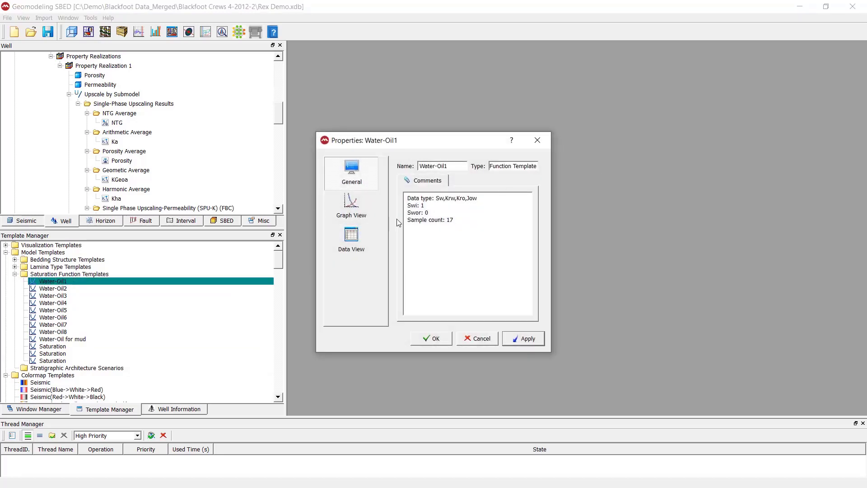
pyautogui.click(351, 202)
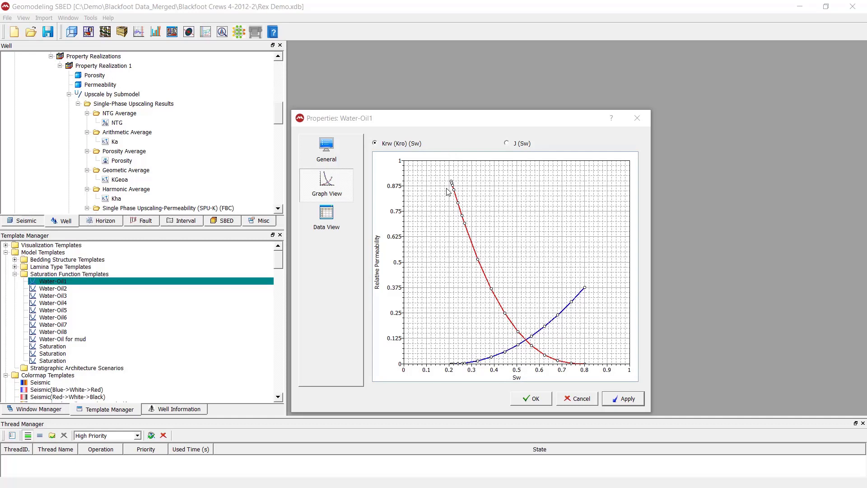
pyautogui.click(518, 146)
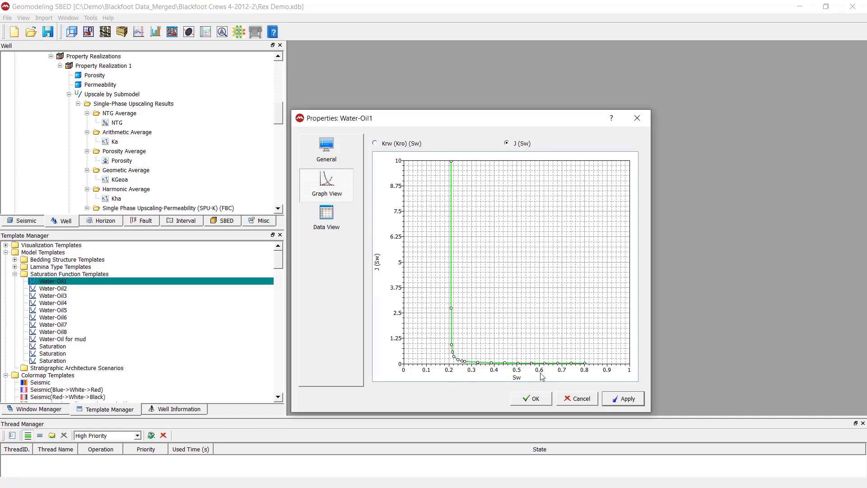
# - Review the Water-Oil1 template's data tables for Krw, Kro and Jow against Sw
pyautogui.click(346, 227)
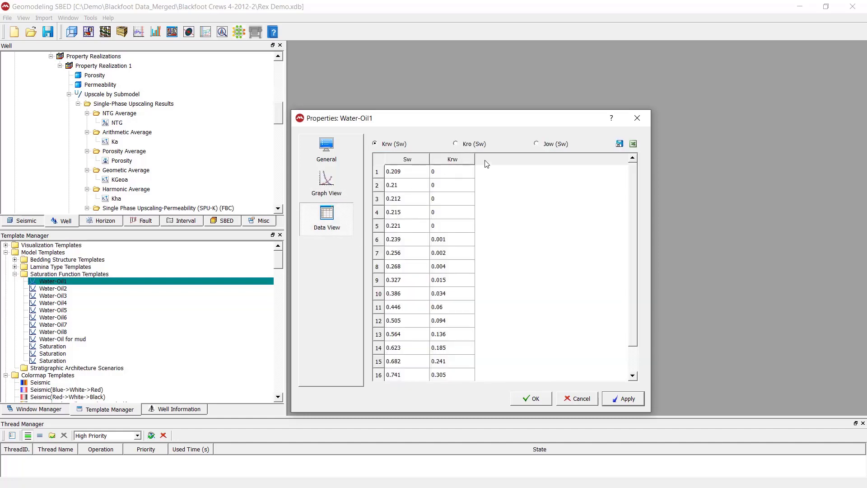
pyautogui.click(469, 144)
pyautogui.click(396, 148)
pyautogui.click(477, 147)
pyautogui.click(552, 146)
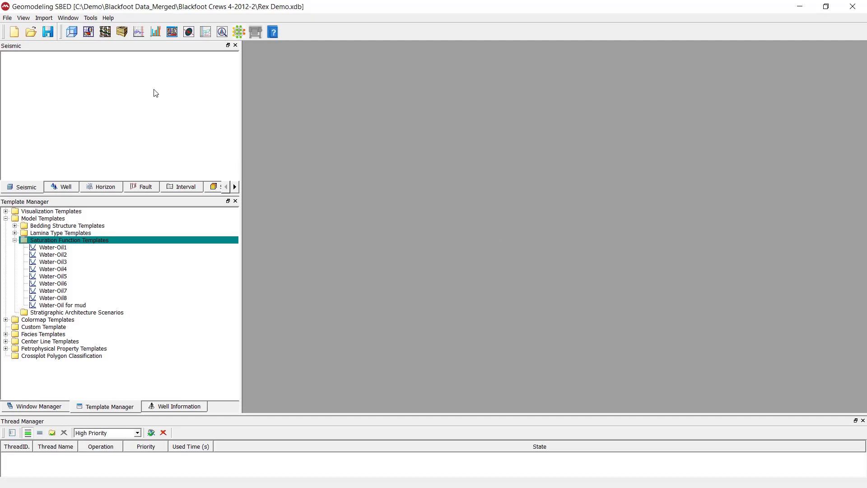
# - Start importing a saturation function from the Saturation2 CSV file, with the importing range starting from line 2
pyautogui.rightClick(97, 240)
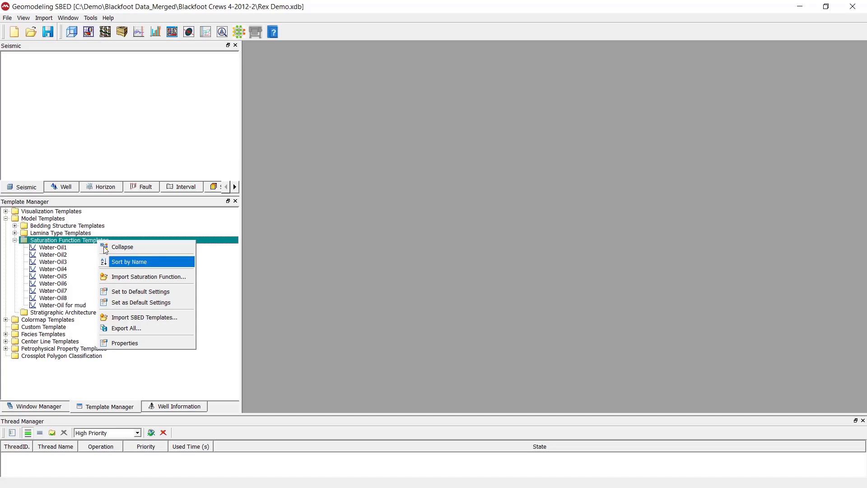
pyautogui.click(136, 277)
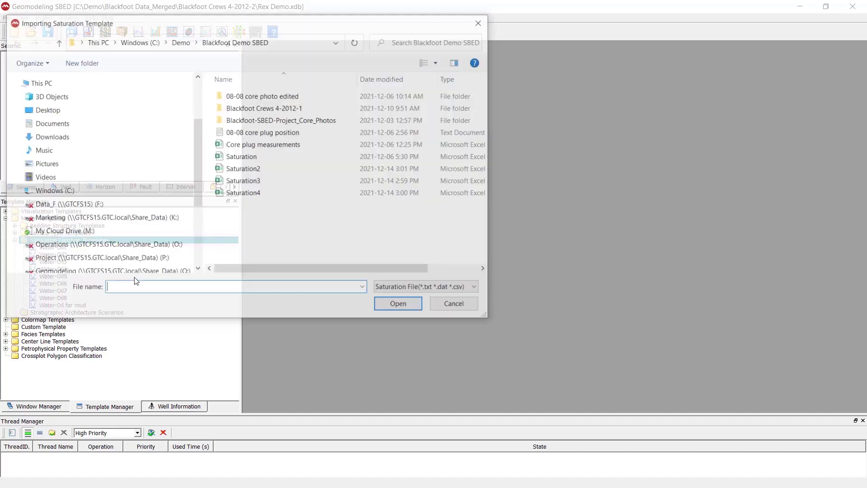
pyautogui.click(255, 169)
pyautogui.click(399, 305)
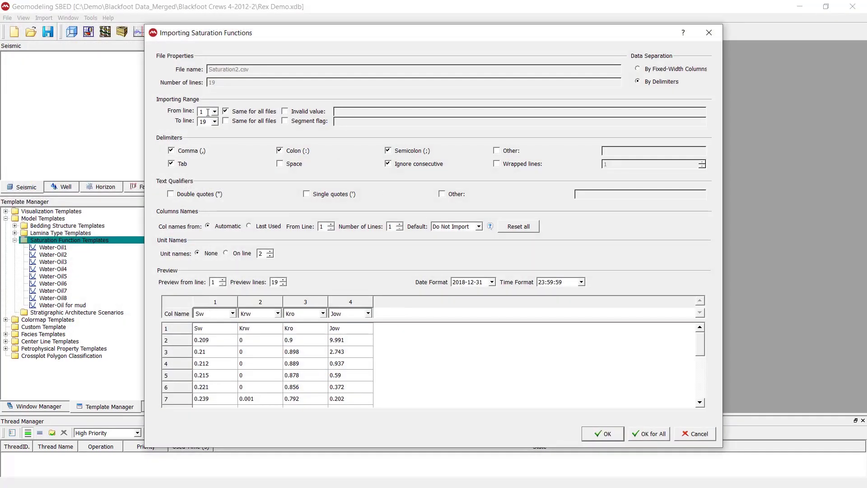
pyautogui.write('2')
pyautogui.click(187, 342)
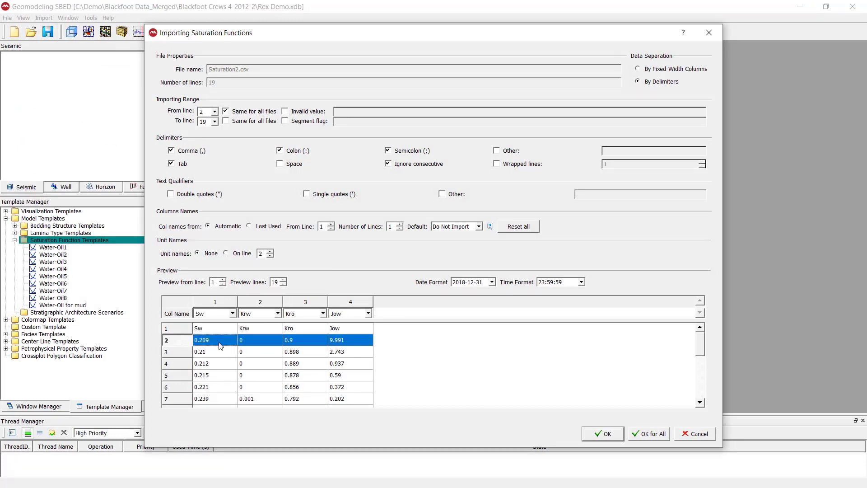
# - Assign column 1 of the Saturation2 data to Sw and column 2 to Krw
pyautogui.click(233, 314)
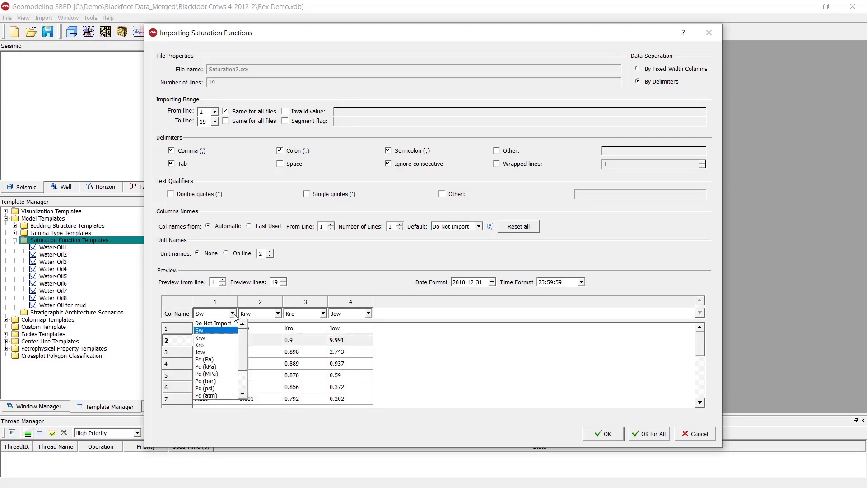
pyautogui.click(234, 331)
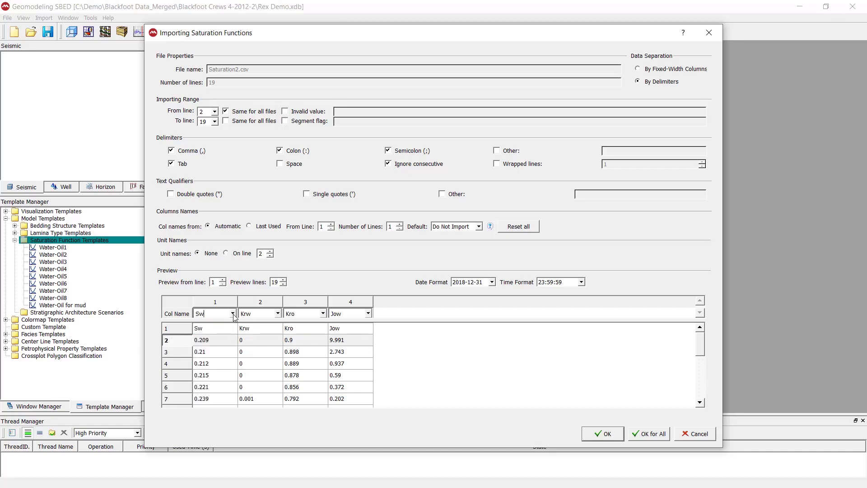
pyautogui.click(277, 315)
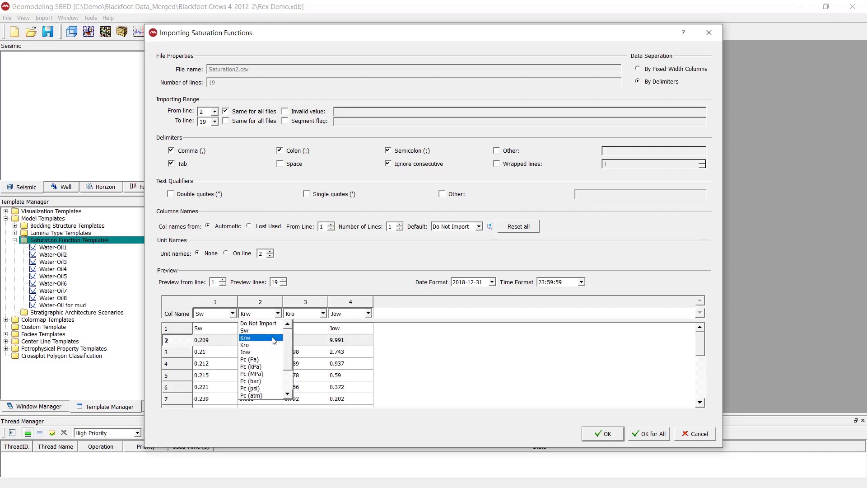
pyautogui.click(274, 341)
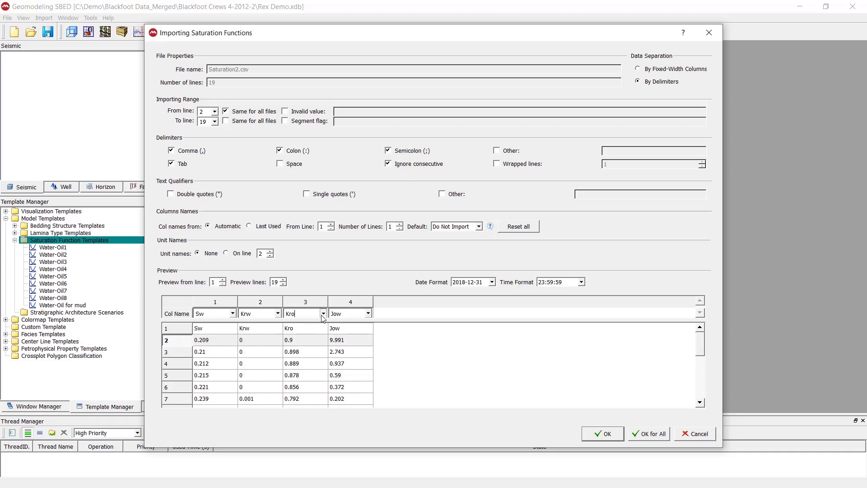
# - Assign column 3 to Kro and column 4 to Jow, and complete the Saturation2 import
pyautogui.click(322, 313)
pyautogui.click(307, 345)
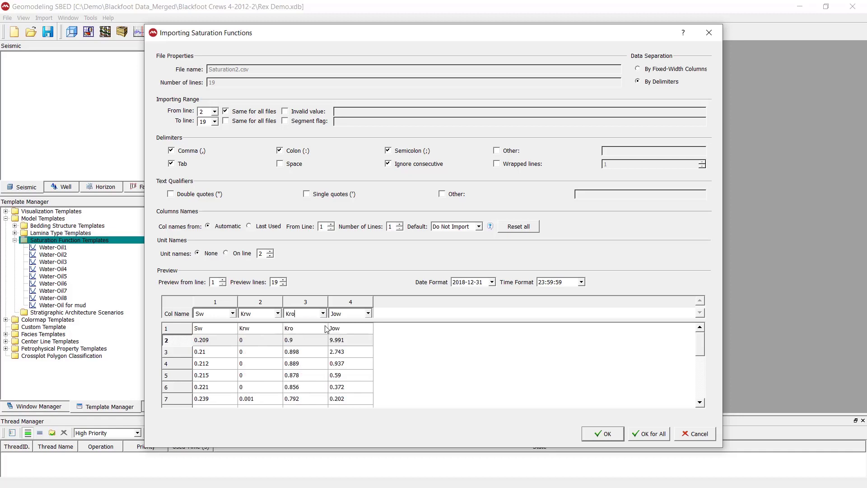
pyautogui.click(368, 314)
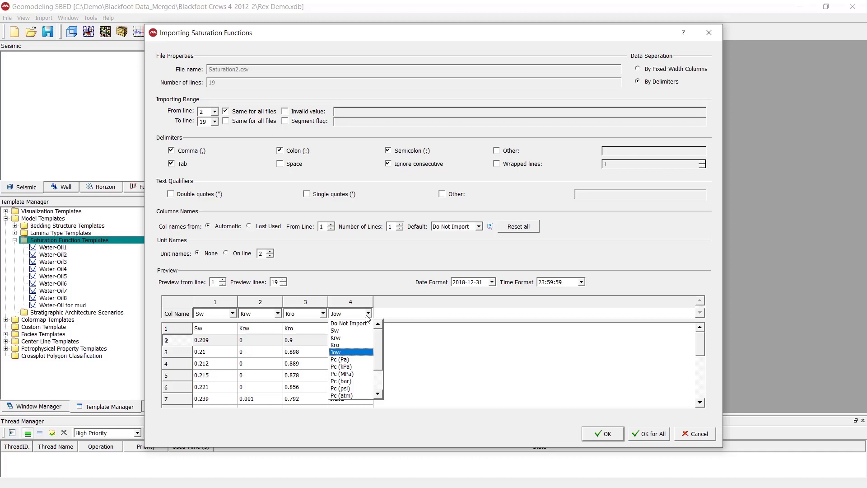
pyautogui.click(355, 353)
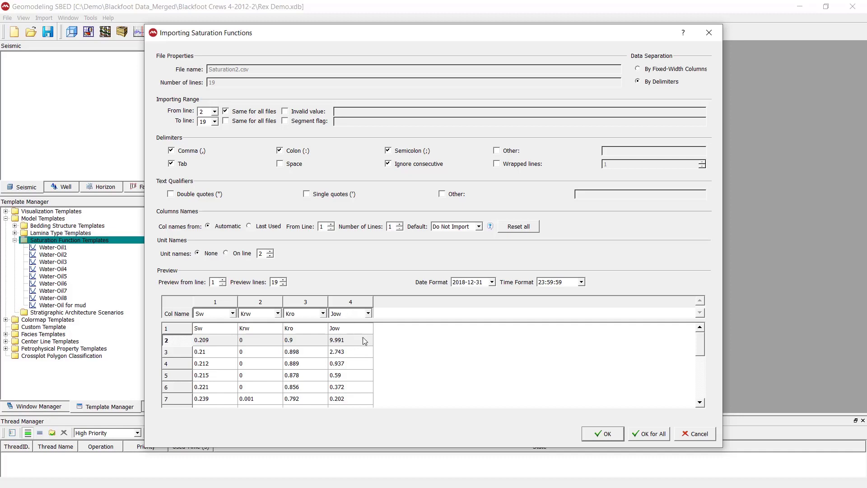
pyautogui.click(594, 435)
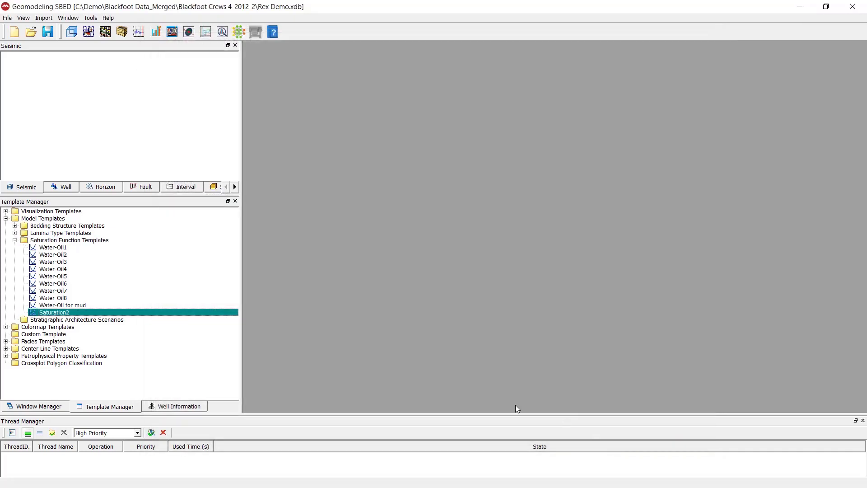
# - Open the properties of the imported Saturation2 template, and reposition and enlarge the properties window
pyautogui.rightClick(73, 313)
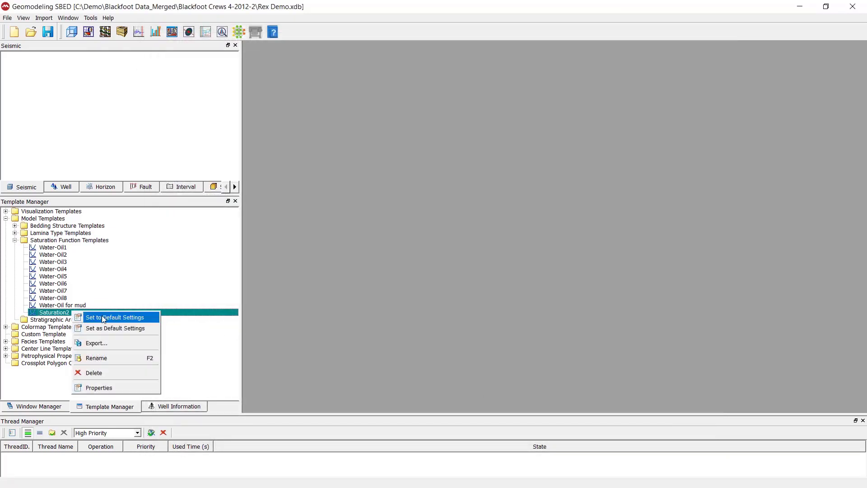
pyautogui.click(109, 388)
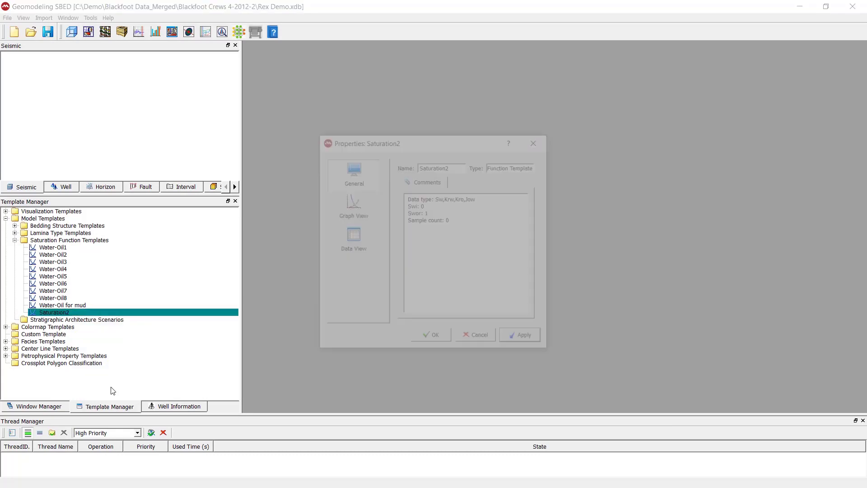
pyautogui.moveTo(397, 144); pyautogui.dragTo(326, 80)
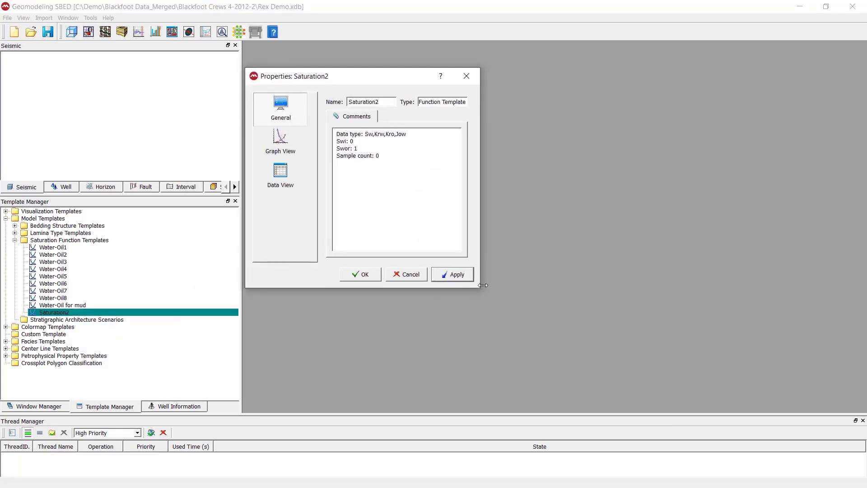
pyautogui.moveTo(481, 289); pyautogui.dragTo(587, 406)
# - Examine the Saturation2 template's relative permeability and J (Sw) graphs and its Krw data table
pyautogui.click(282, 141)
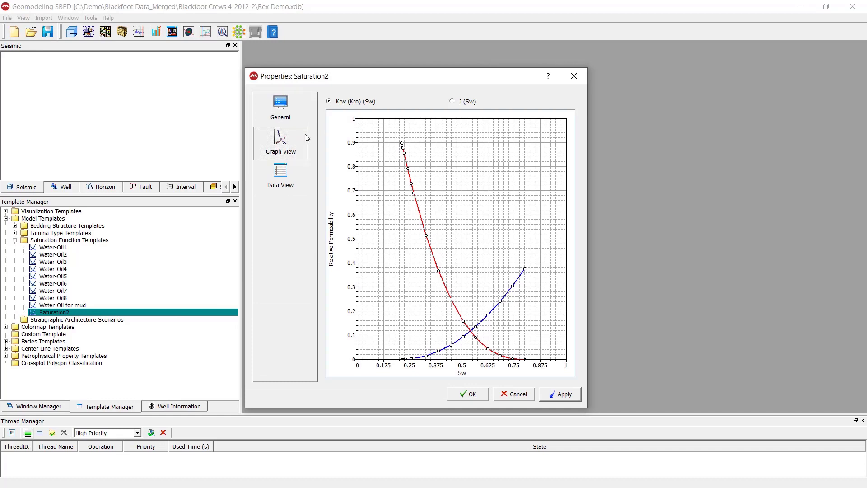
pyautogui.click(468, 102)
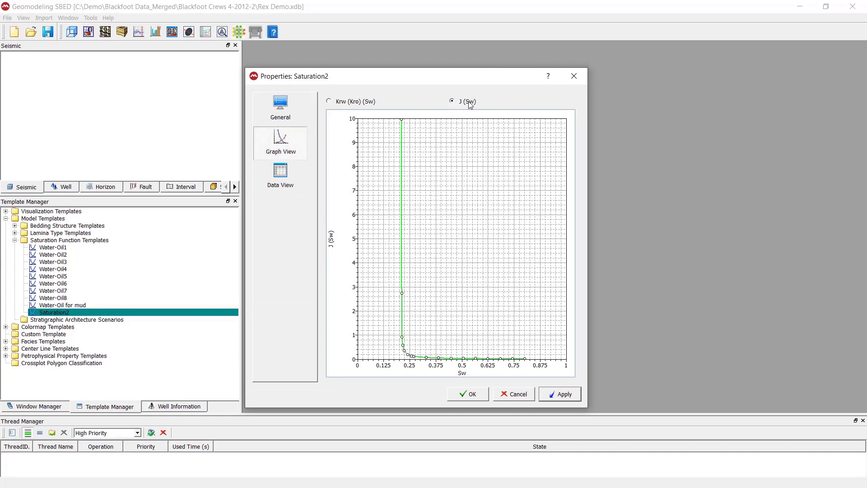
pyautogui.click(280, 178)
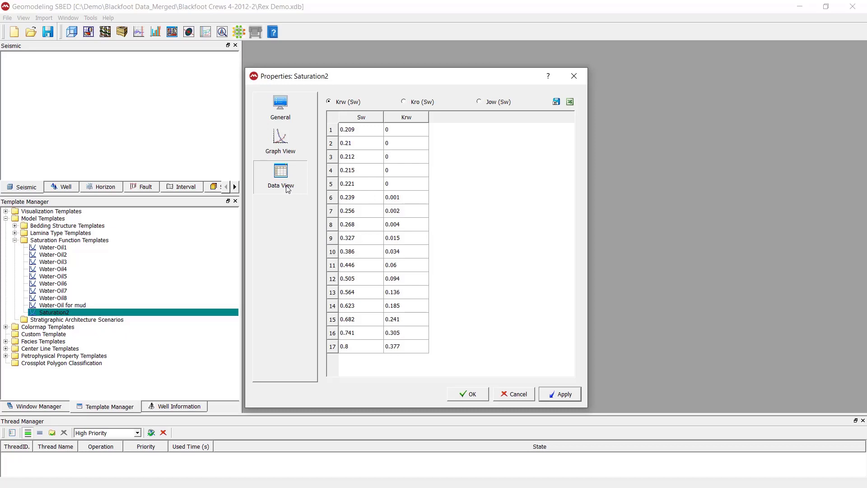